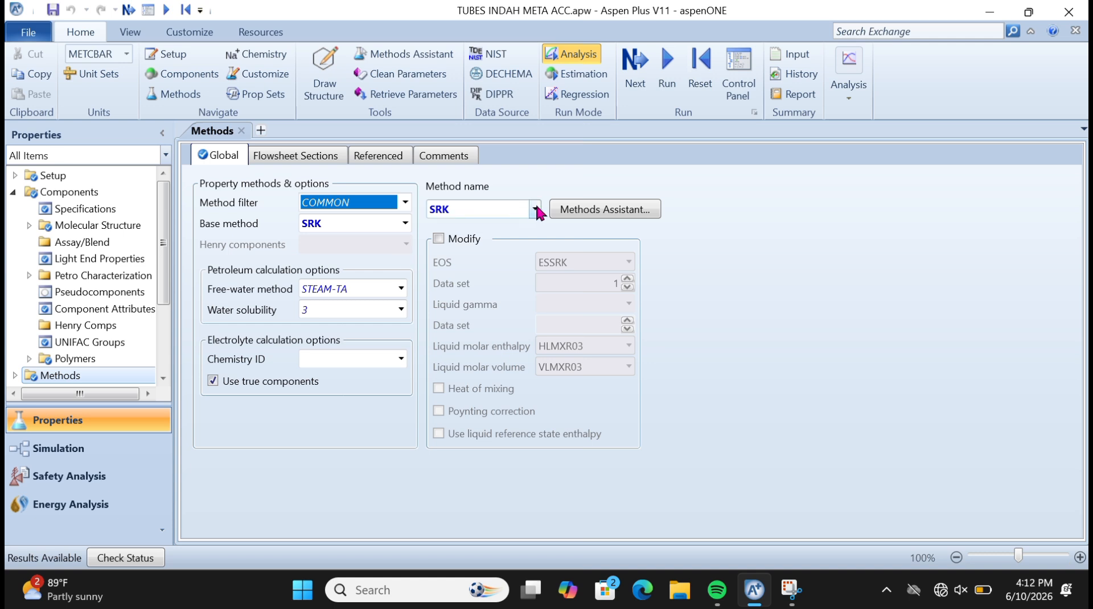
Step: Select SRK as the global property method and run the property analysis
left_click(535, 209)
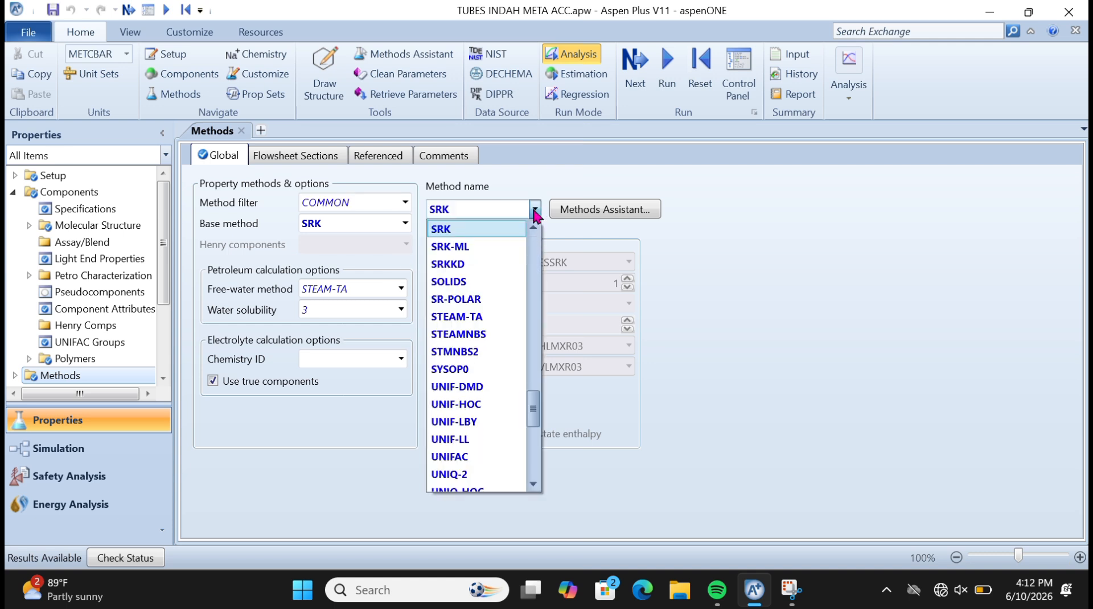
left_click(504, 230)
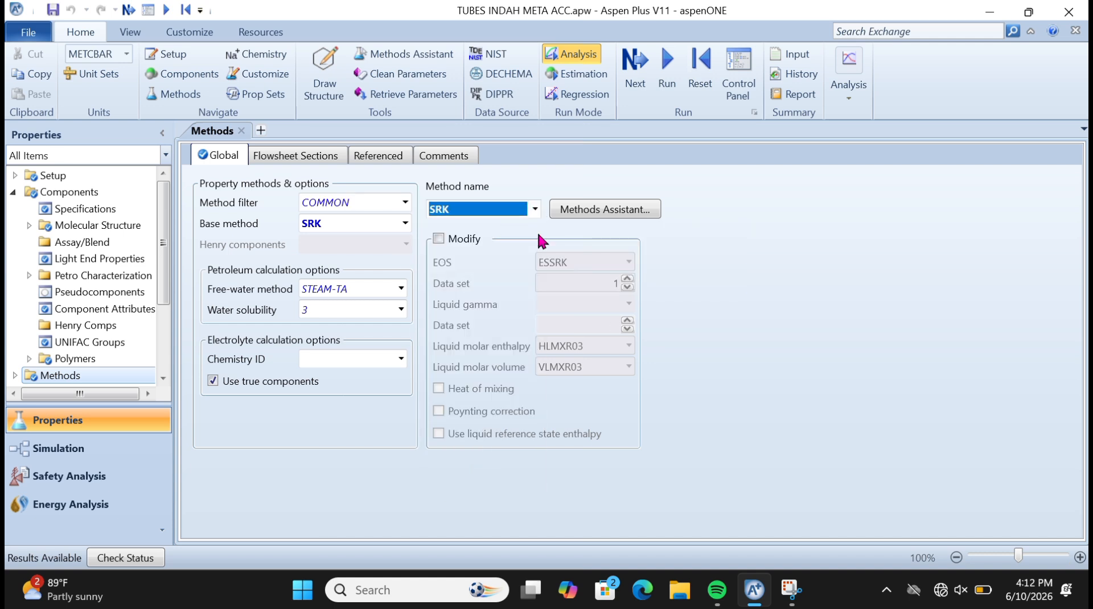
left_click(667, 71)
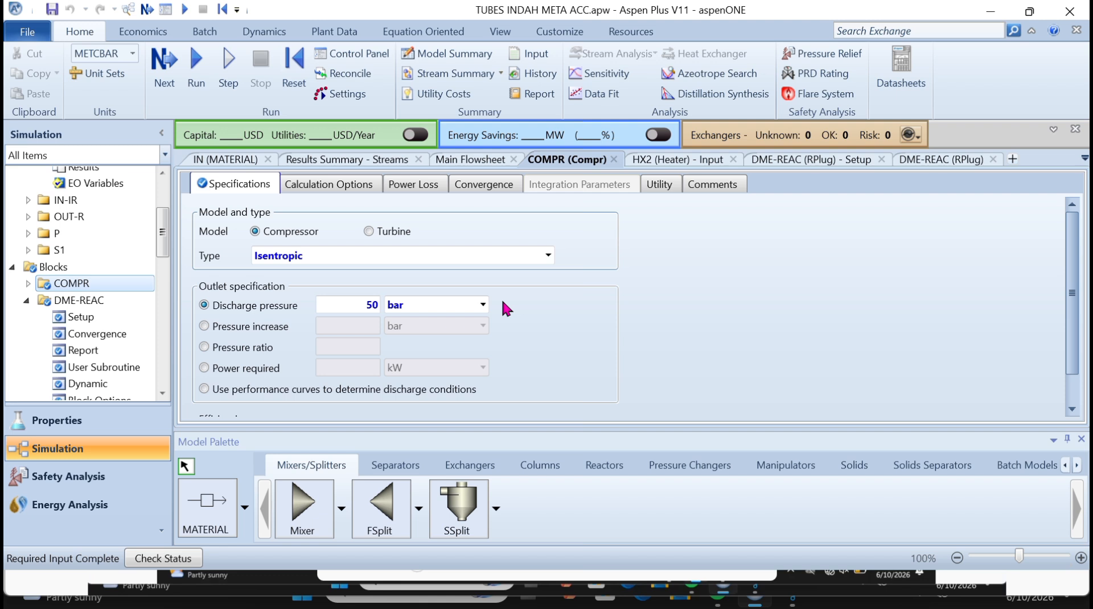
Step: Review the outlet and efficiency specifications of compressor COMPR and the flash specifications of heater HX1
scroll(503, 303, "down", 1)
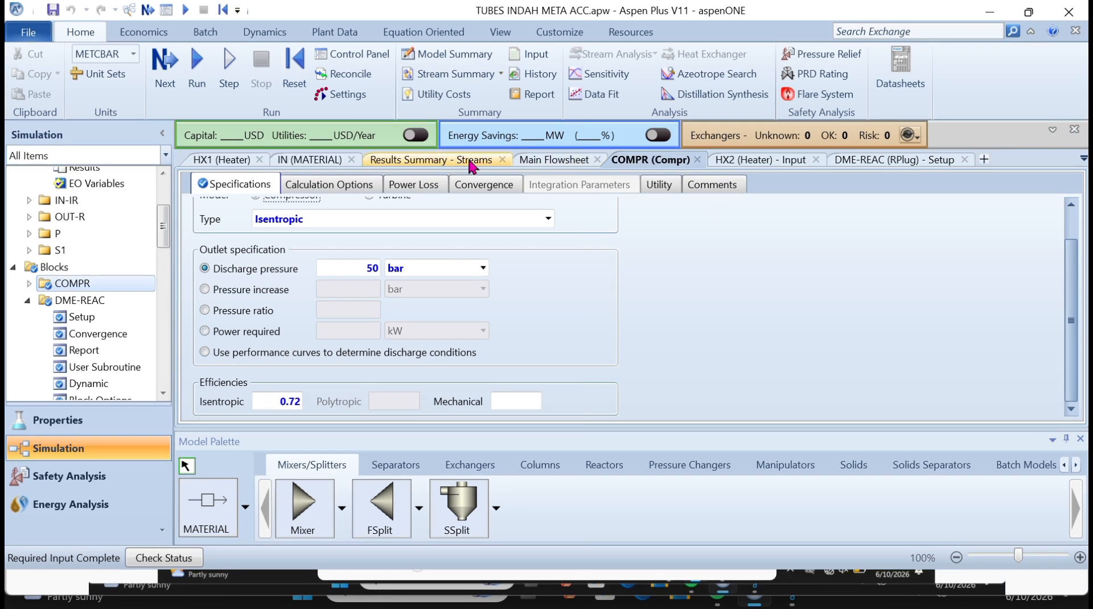
left_click(233, 161)
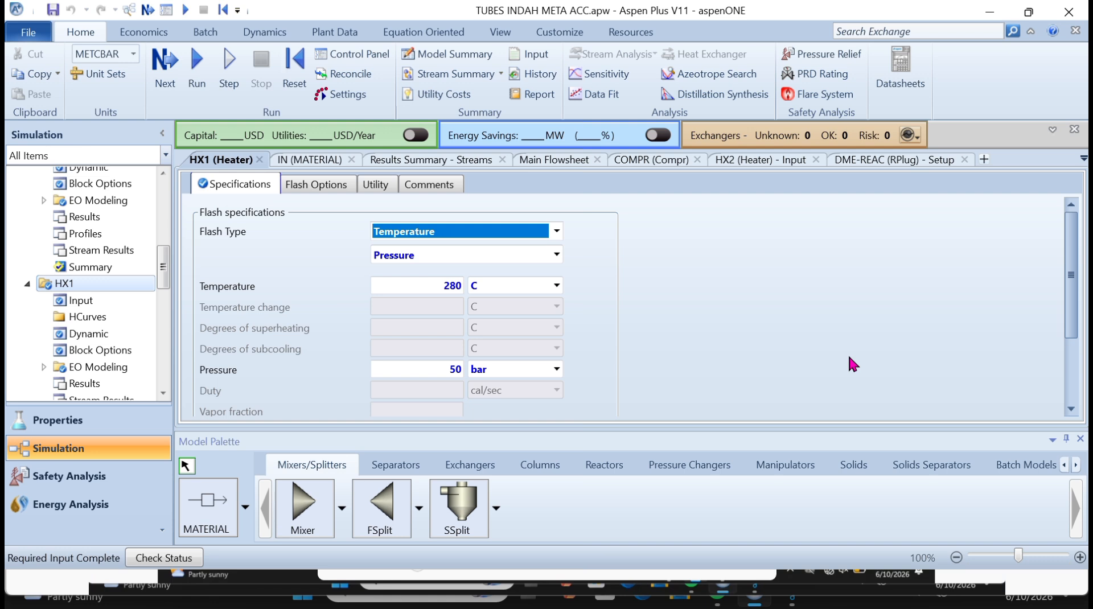
left_click_drag(1071, 338, 1057, 422)
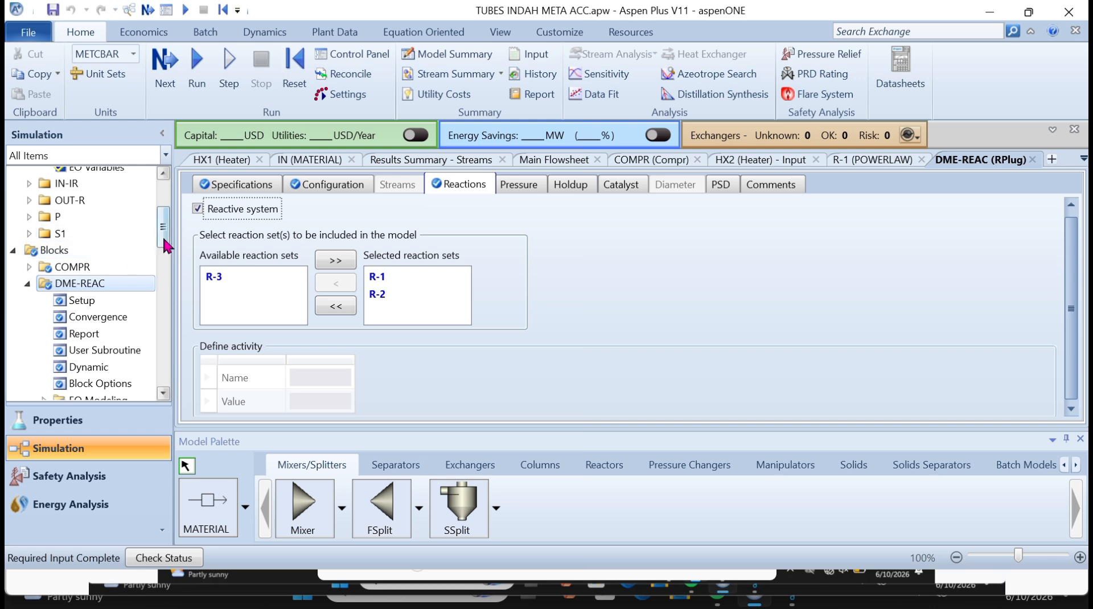
Step: Examine the reactants, products, coefficients and exponents of the methanol-forming reaction in reaction set R-1
left_click_drag(164, 245, 172, 339)
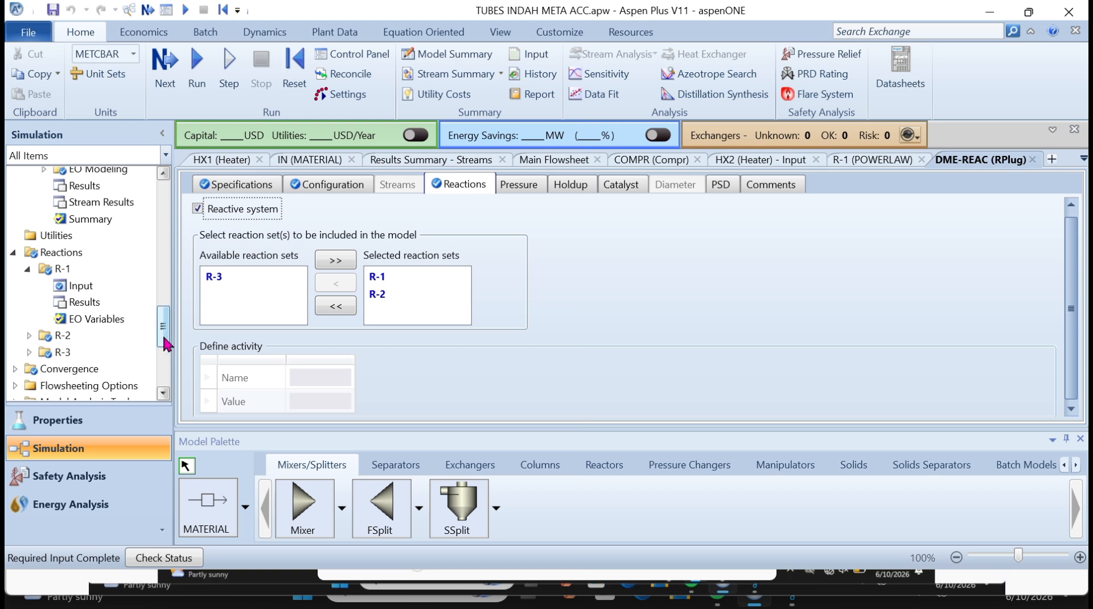
double_click(78, 270)
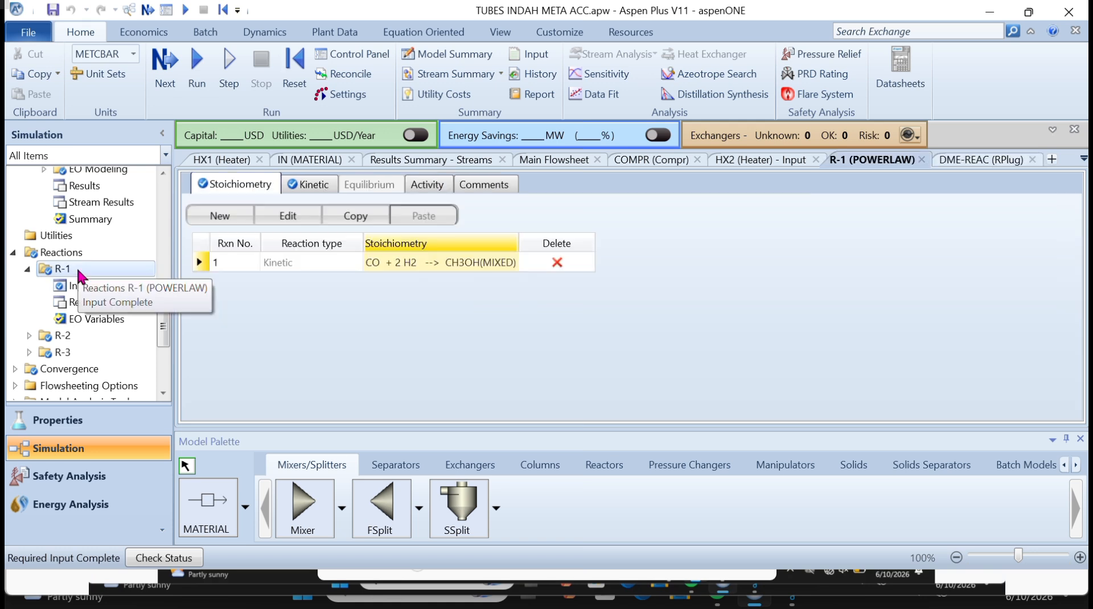
double_click(464, 265)
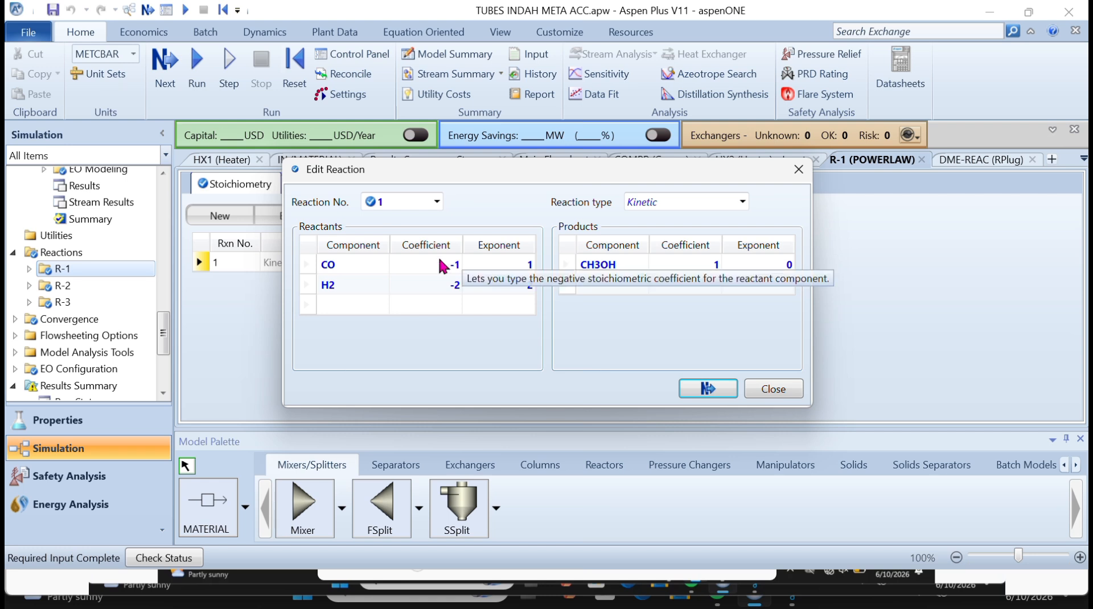
left_click(334, 263)
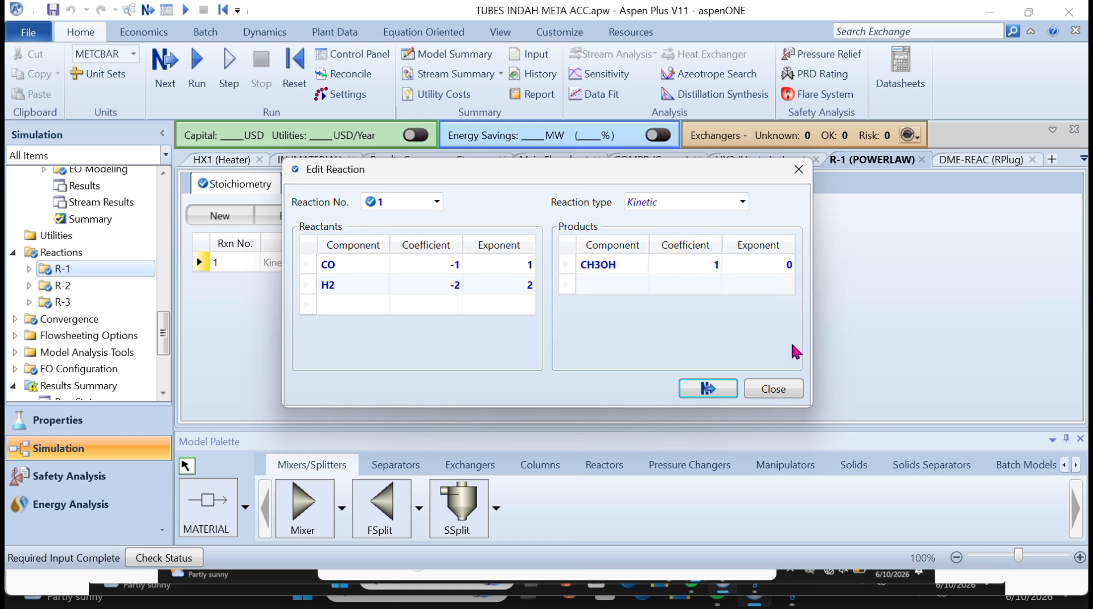
left_click(798, 169)
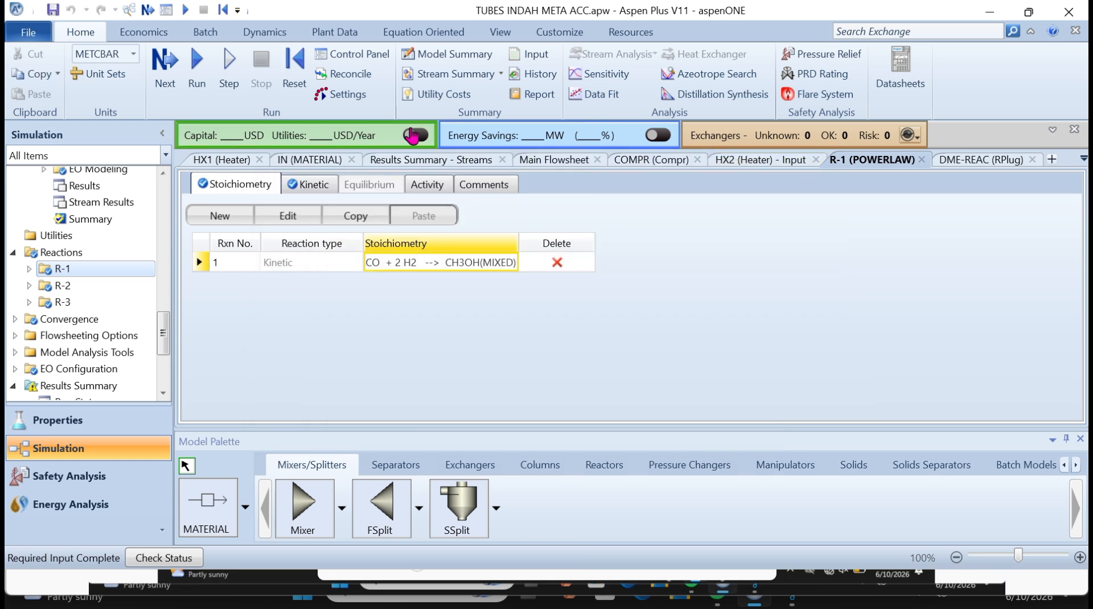
Step: Set the rate basis of reaction set R-1's kinetics to Cat (wt)
left_click(307, 186)
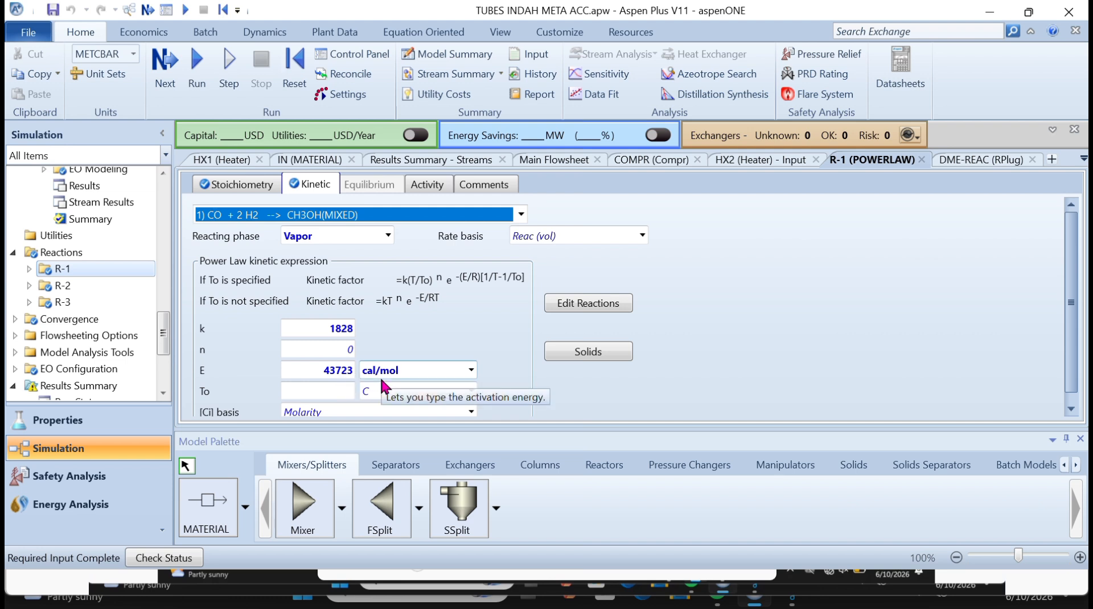
scroll(382, 380, "down", 1)
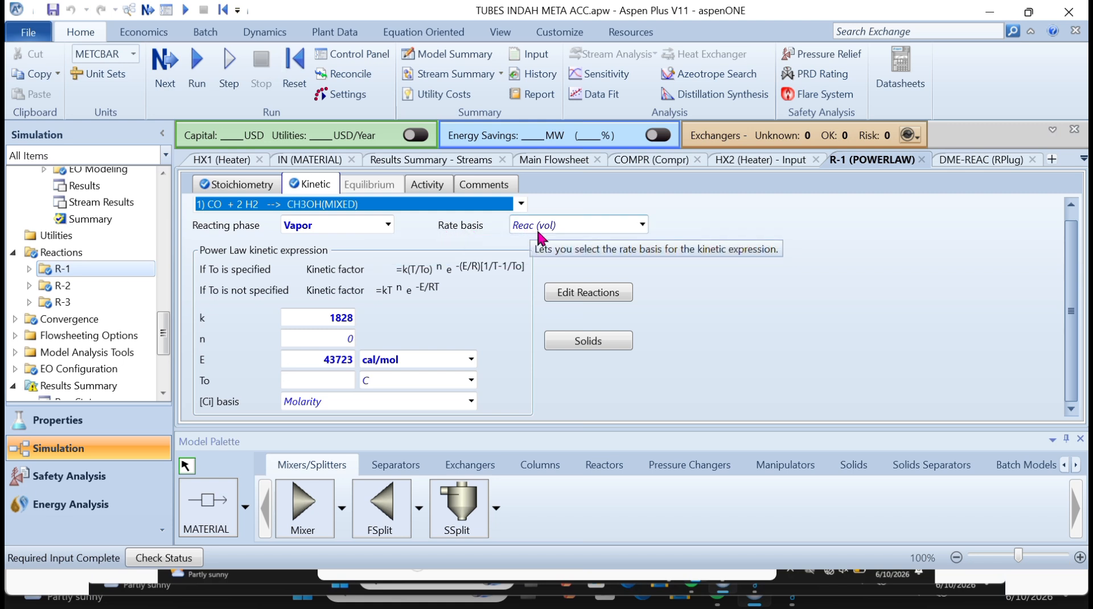
left_click(641, 224)
left_click(610, 262)
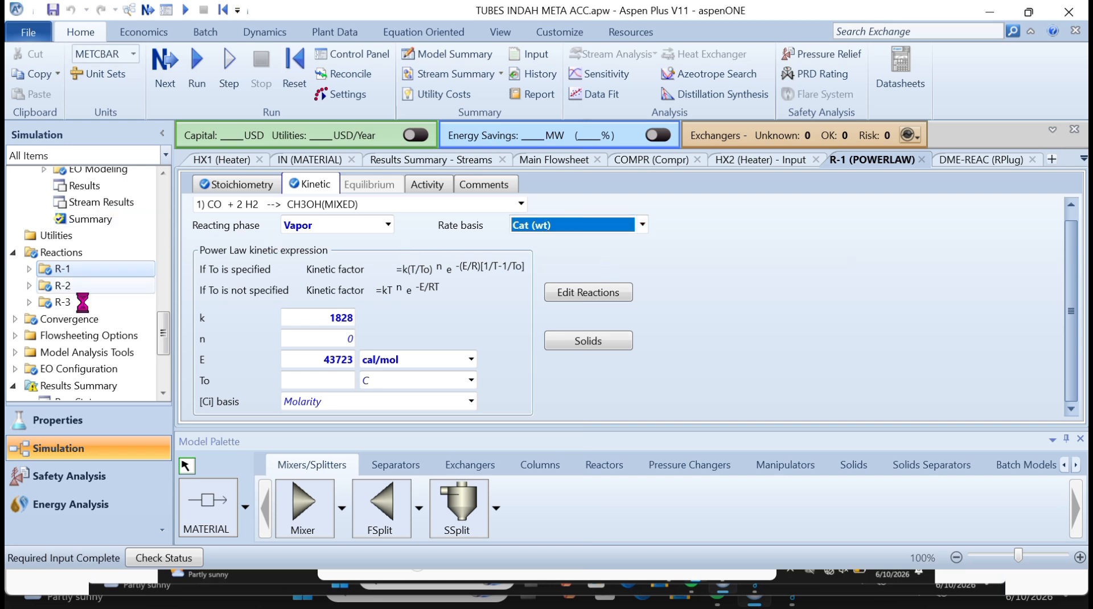
Step: Check the CO2 hydrogenation reaction in set R-2, entering 3 as the H2 exponent and 1 as the H2O coefficient
left_click(62, 286)
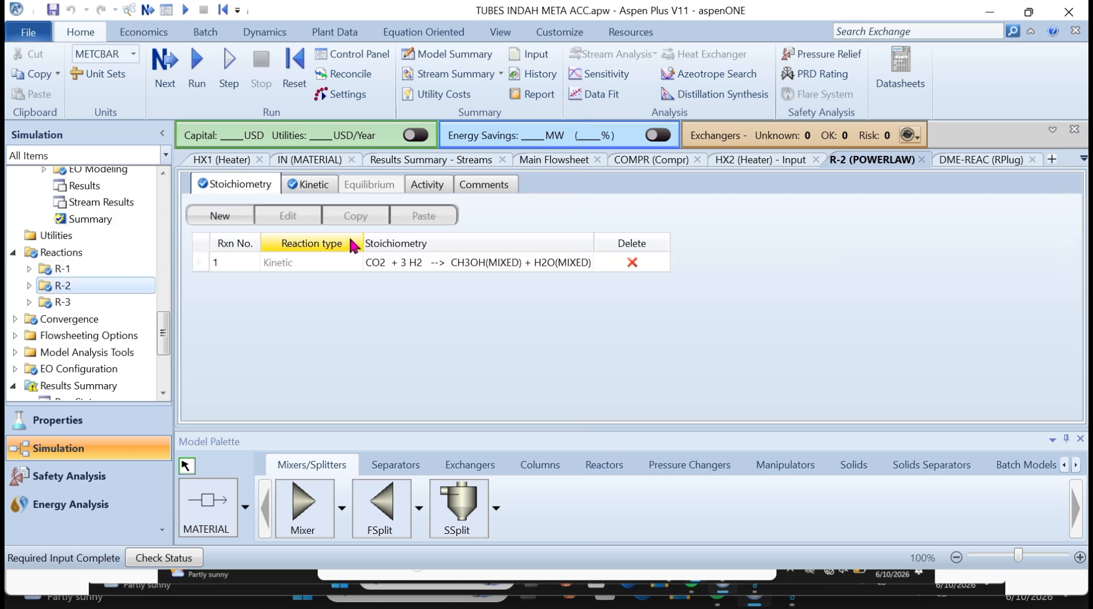
double_click(427, 261)
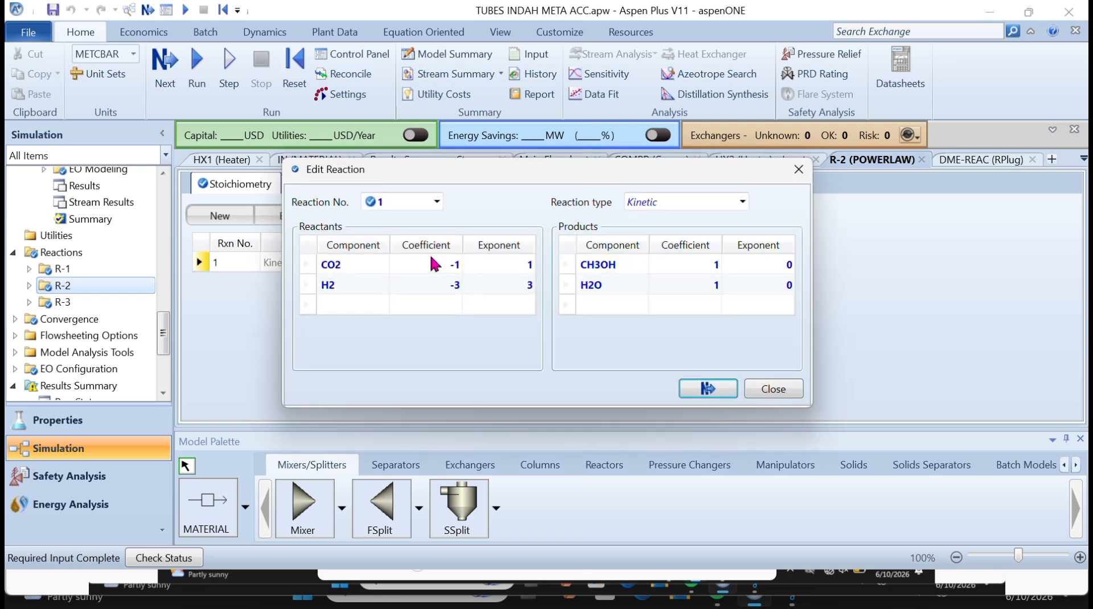
left_click(349, 265)
left_click(352, 285)
left_click(493, 288)
type("3")
left_click(716, 284)
type("1")
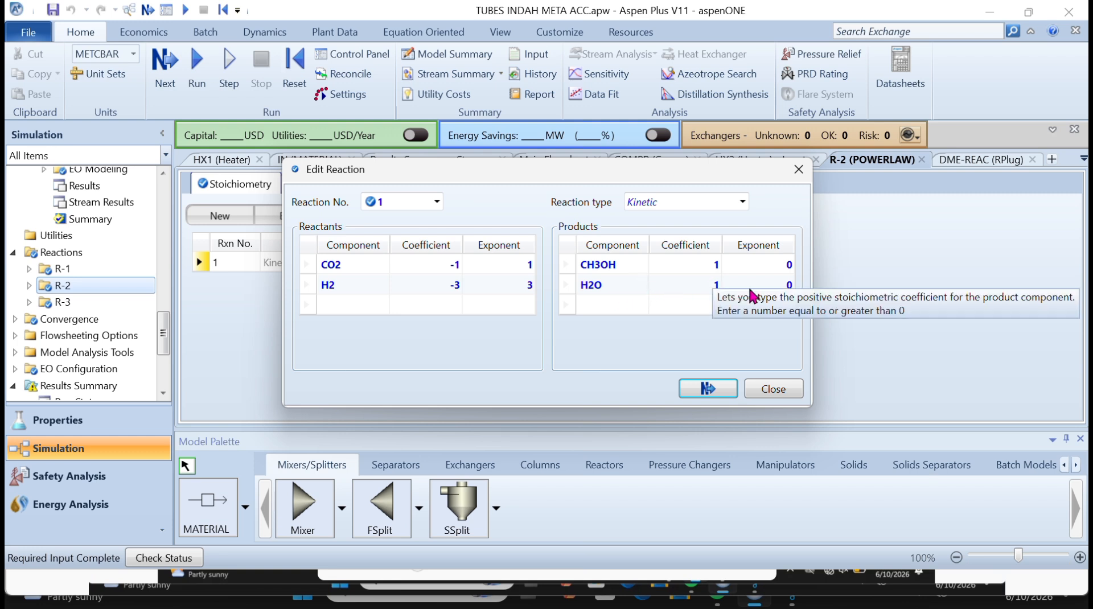
left_click(798, 169)
Step: Set the rate basis of reaction set R-2's kinetics to Cat (wt)
left_click(310, 184)
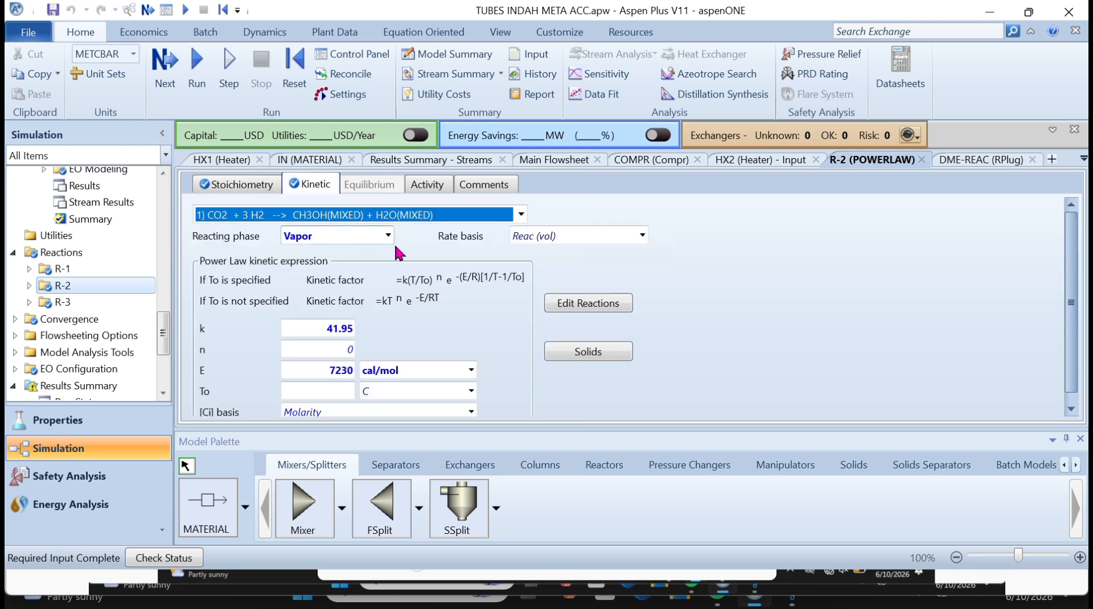
left_click(642, 235)
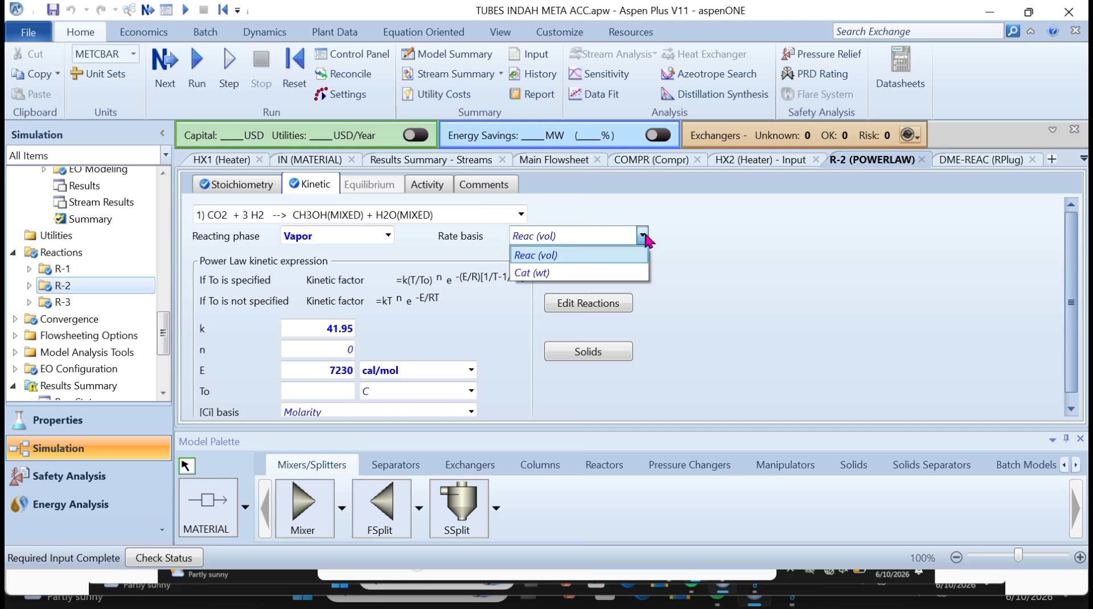
left_click(578, 271)
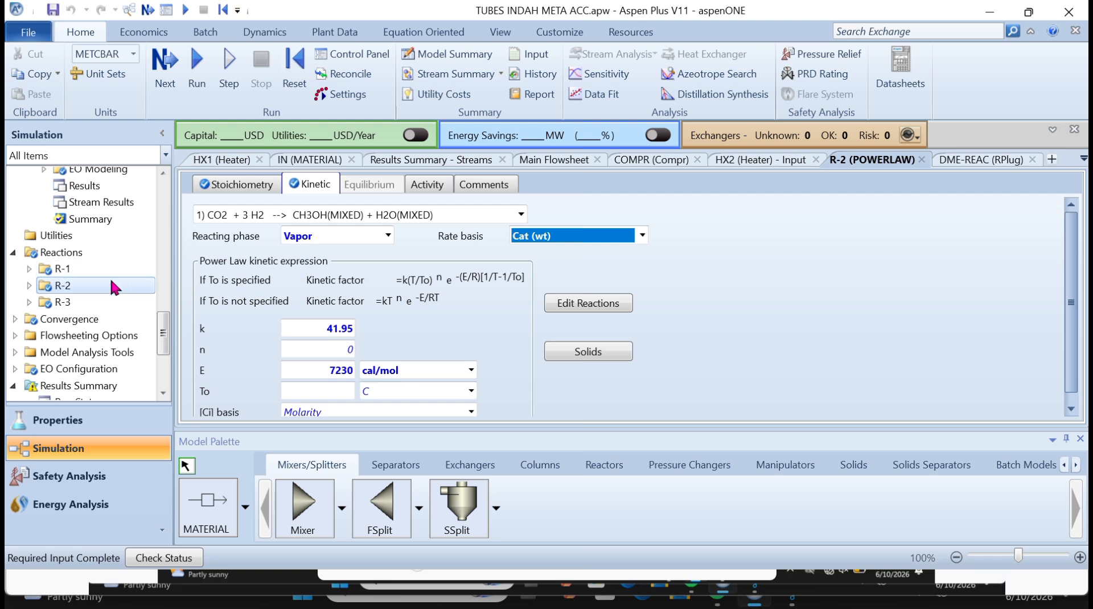
Step: Examine the stoichiometry and the power-law kinetic parameters of the methanol dehydration reaction in set R-3
left_click(99, 301)
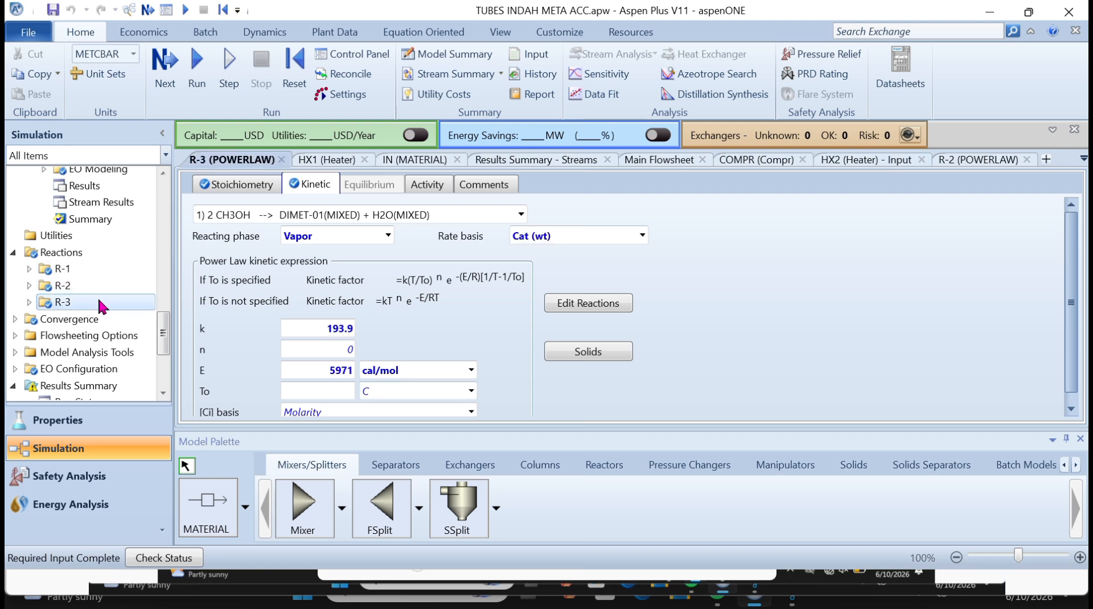
double_click(101, 303)
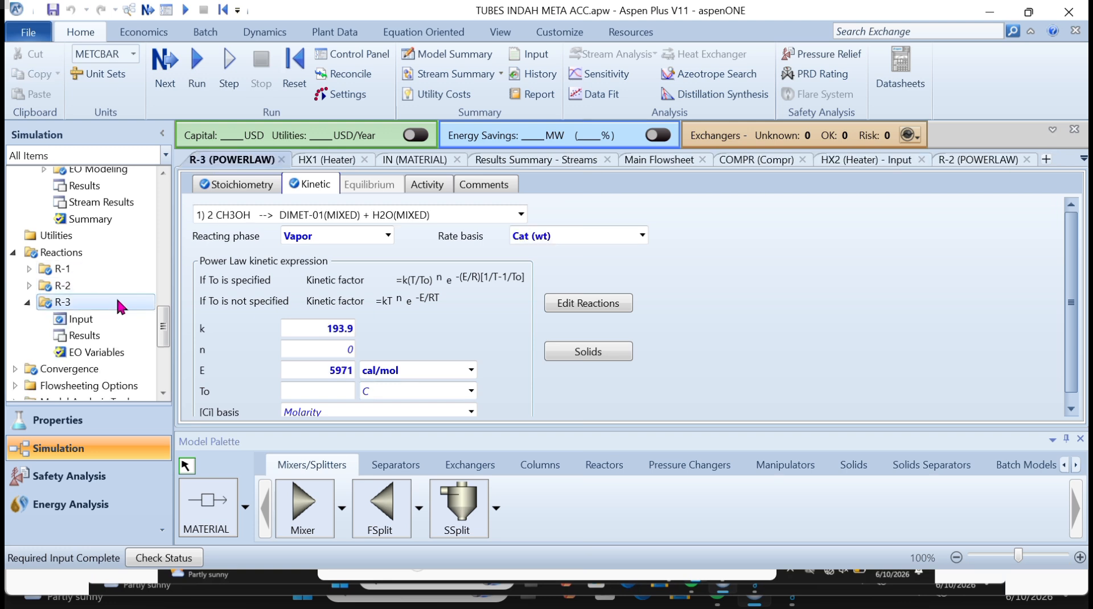
left_click(240, 185)
left_click(439, 263)
double_click(439, 263)
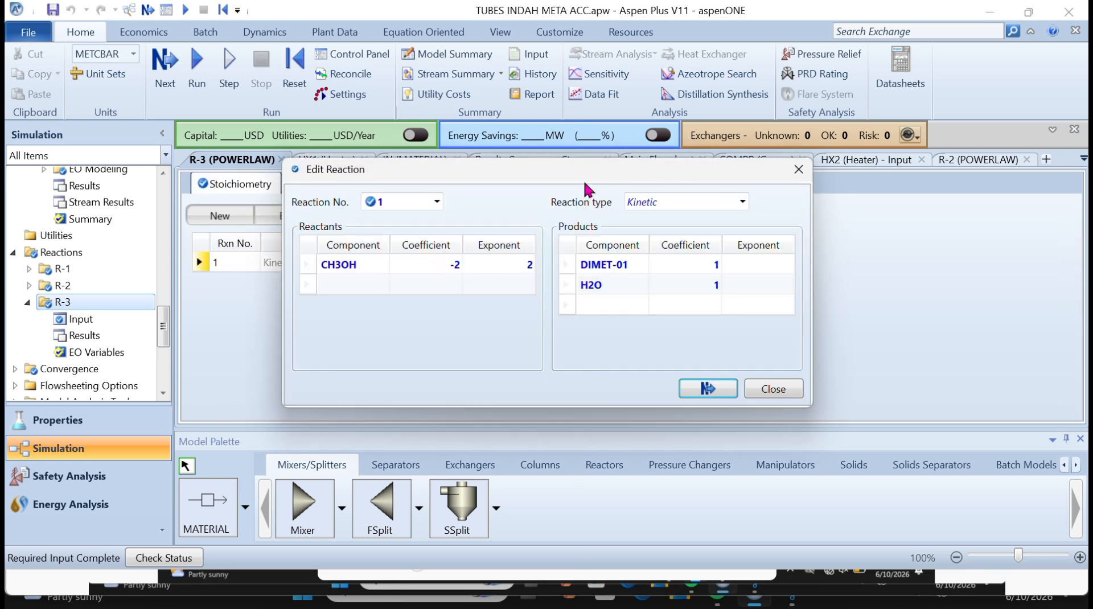
left_click(345, 267)
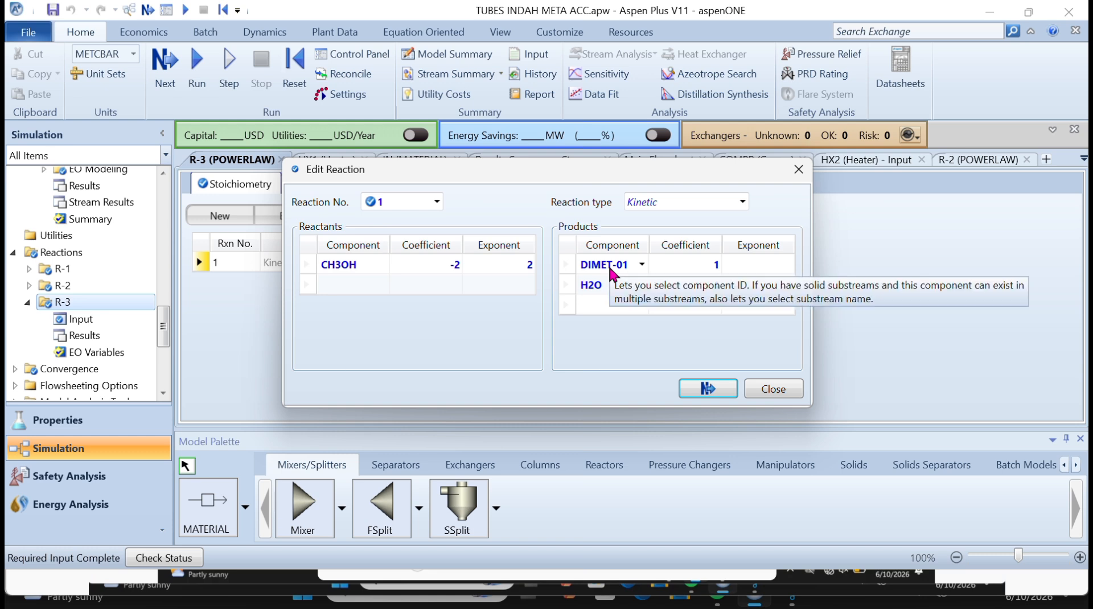
left_click(569, 304)
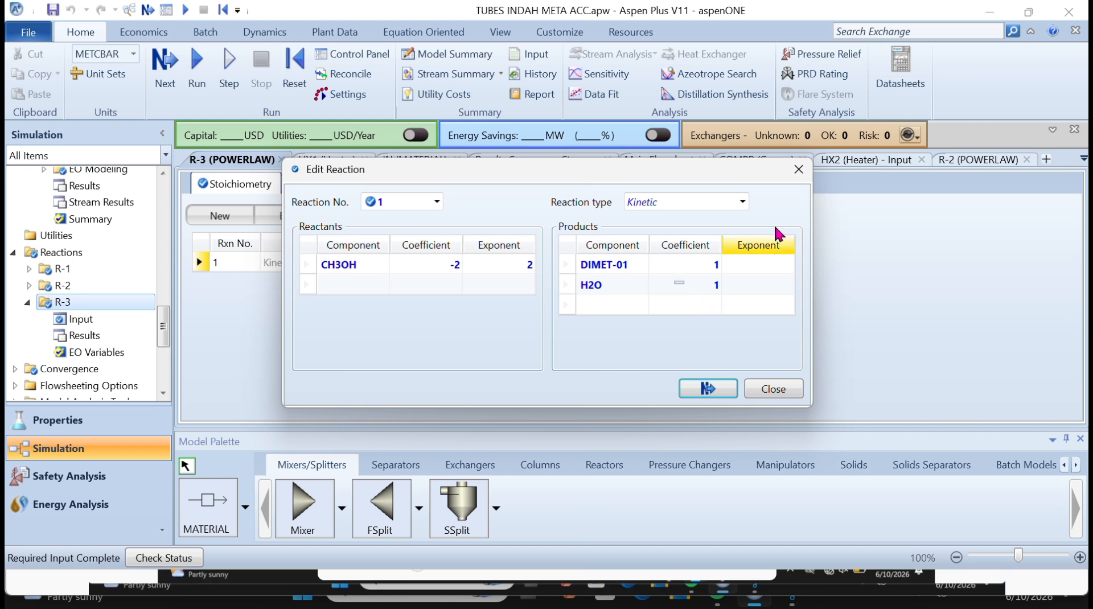
left_click(799, 169)
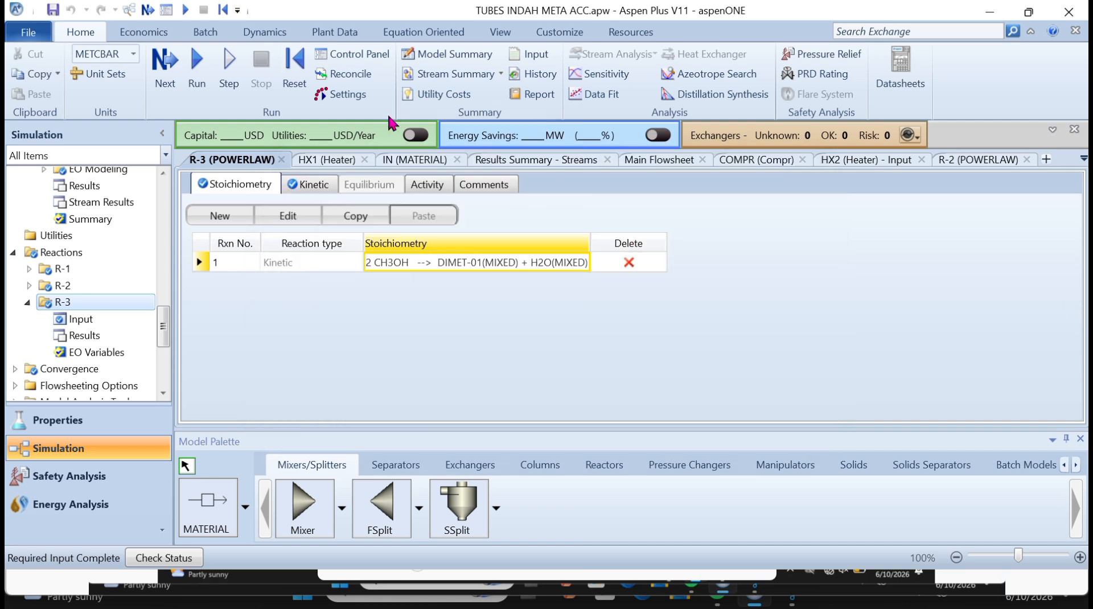
left_click(310, 185)
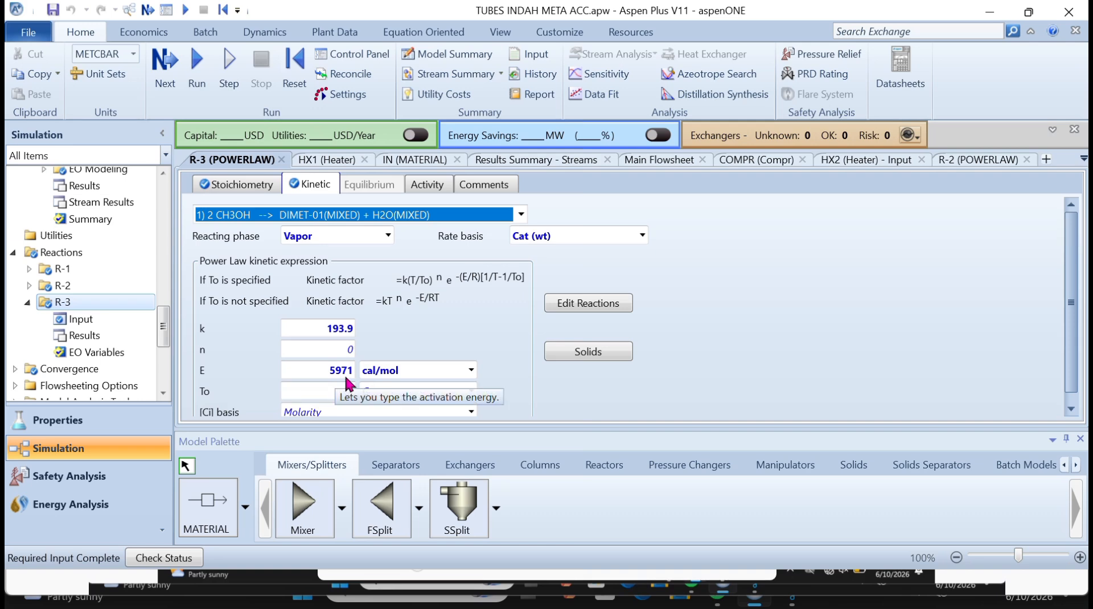
scroll(349, 382, "down", 1)
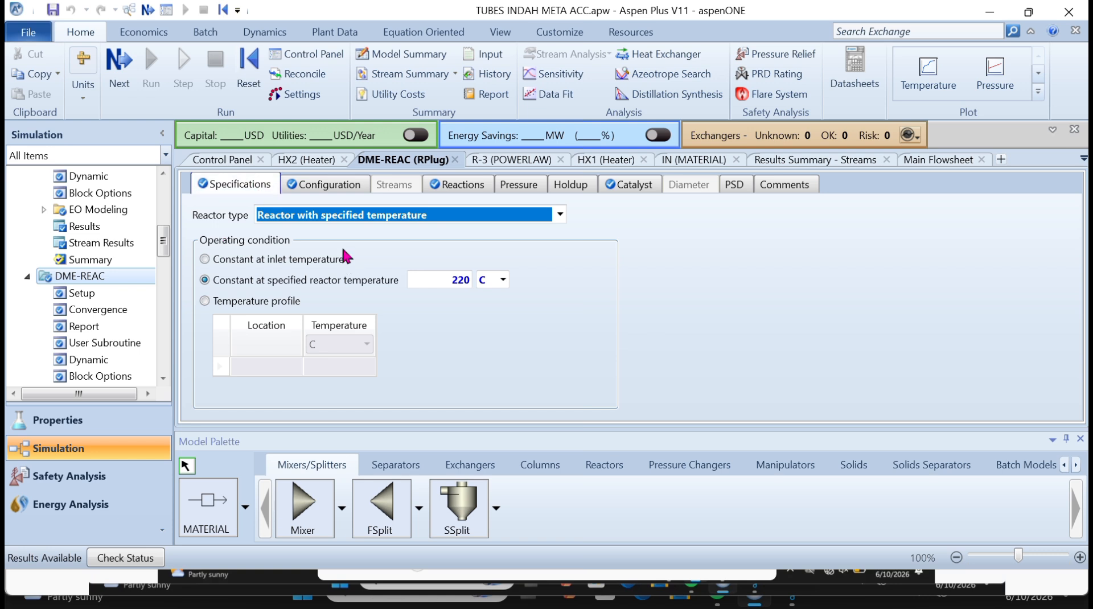
Step: Review the DME-REAC reactor's dimensions, valid phases, selected reaction sets and catalyst specification
left_click(317, 183)
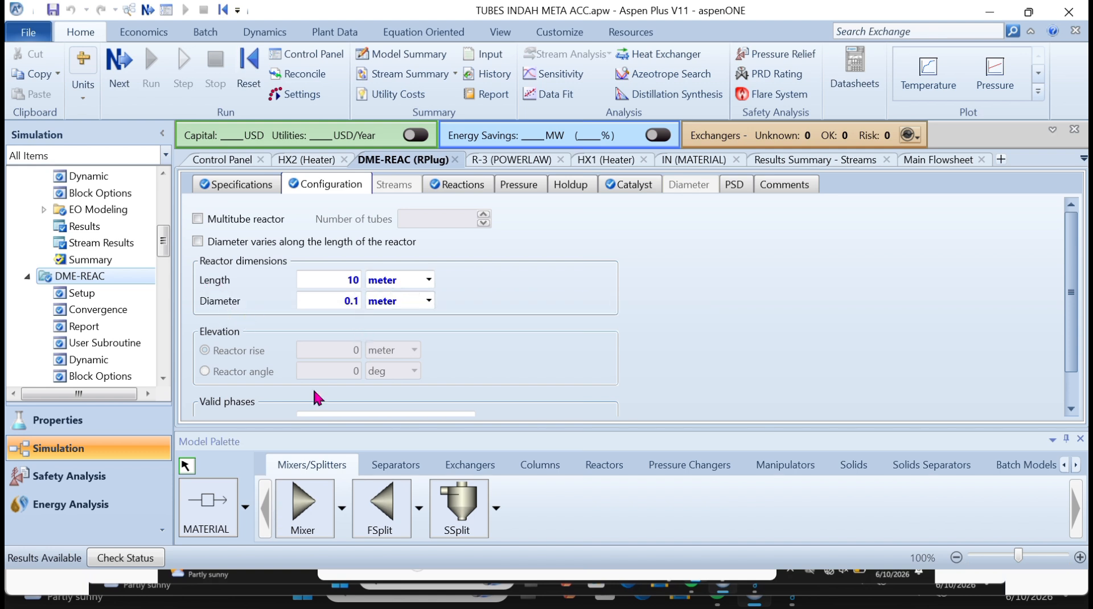
scroll(312, 397, "down", 1)
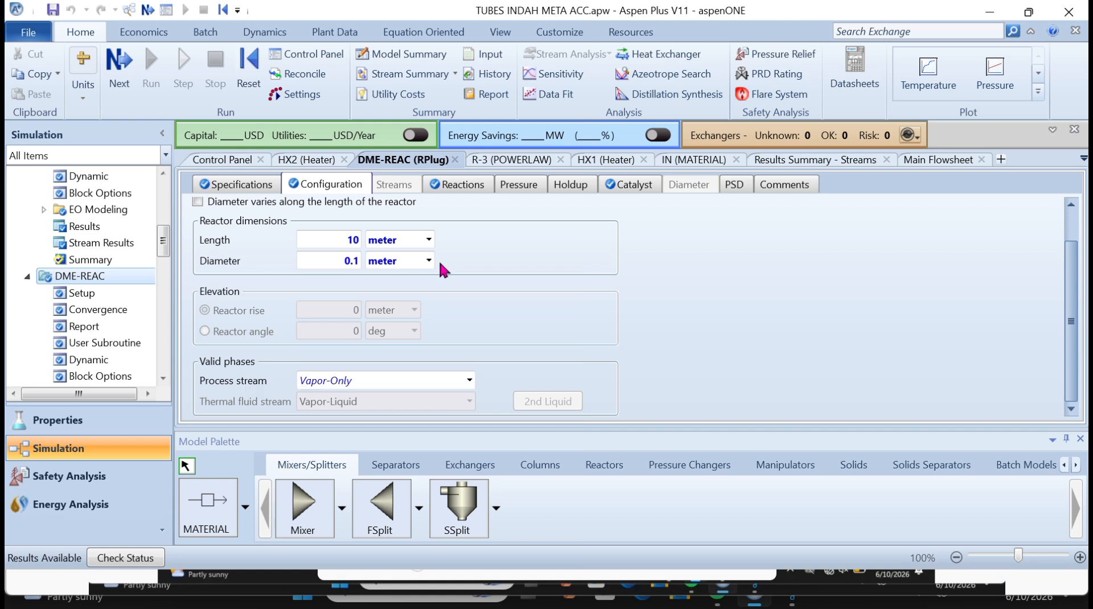
left_click(457, 187)
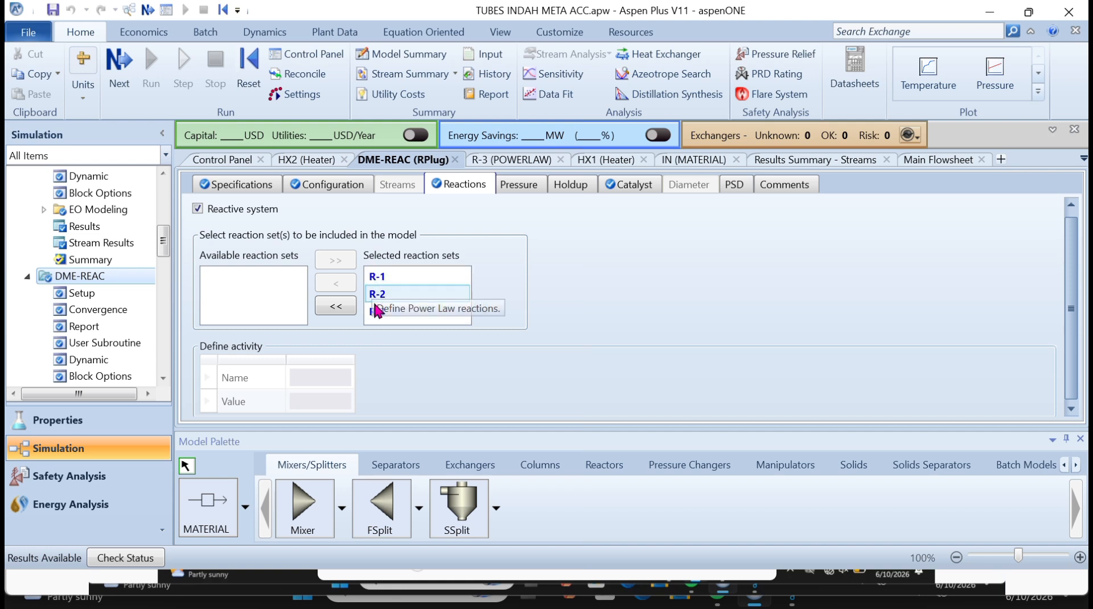
scroll(381, 313, "down", 1)
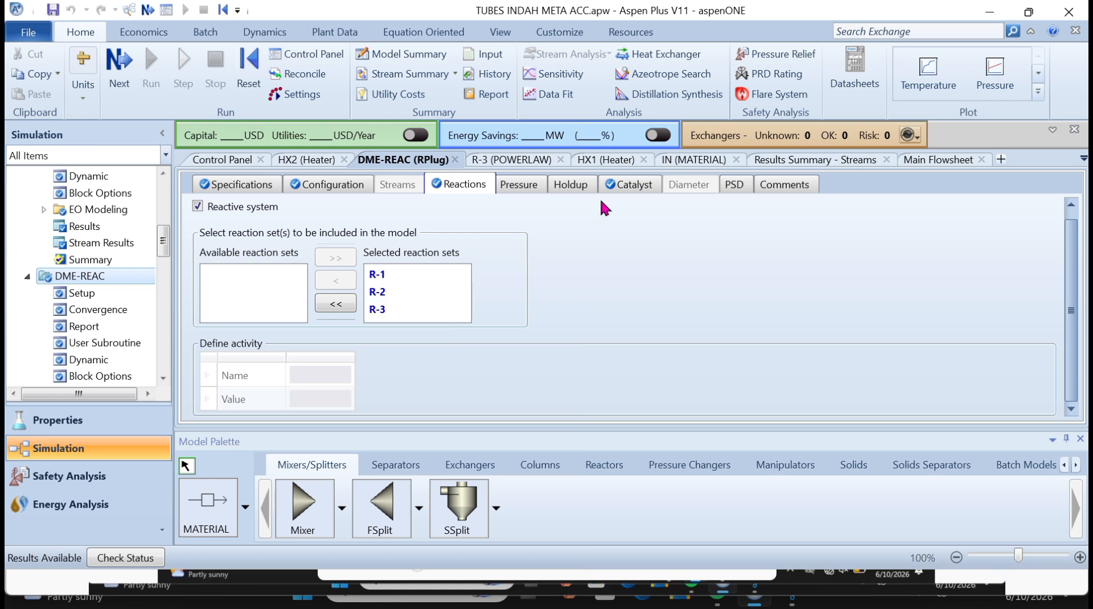
left_click(628, 186)
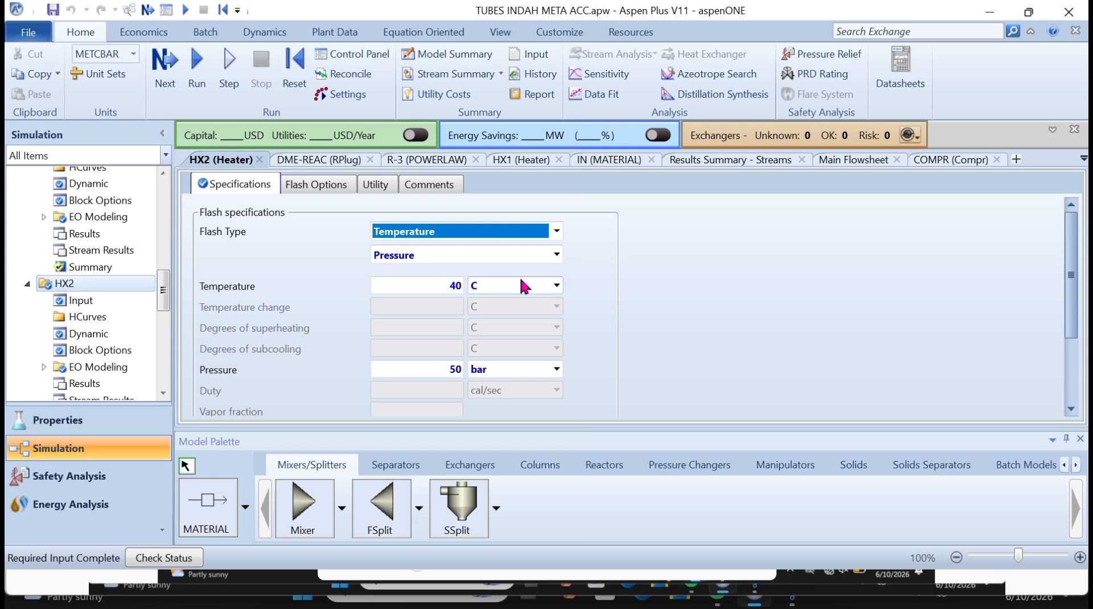
Step: Run the process simulation
left_click(197, 59)
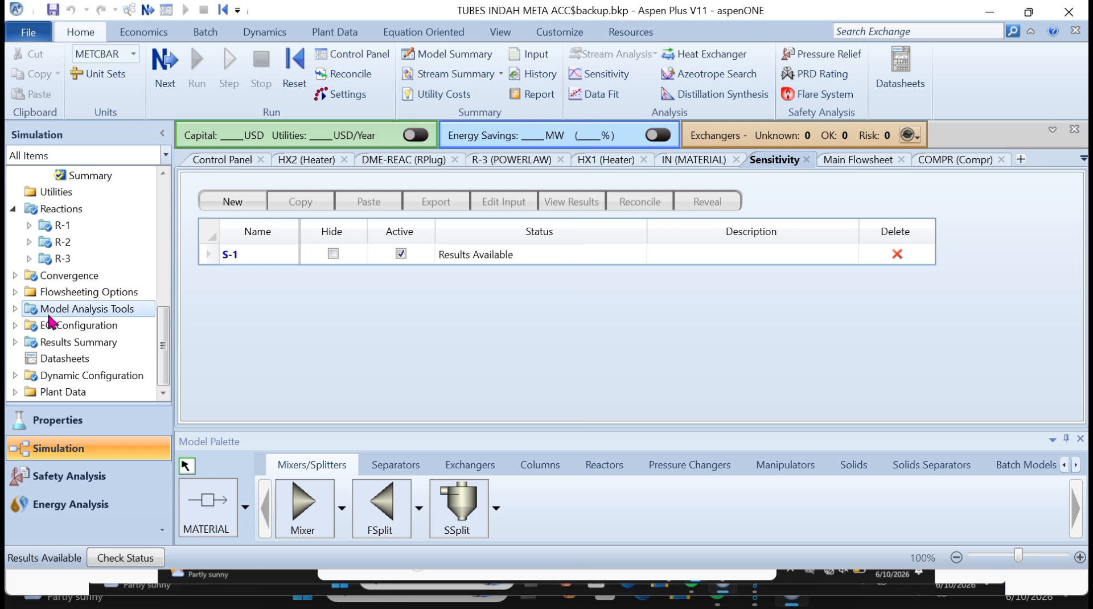
Step: Open sensitivity analysis S-1 and review its manipulated variable, the DME-REAC temperature specification, along with its range limits and number of points
left_click(15, 309)
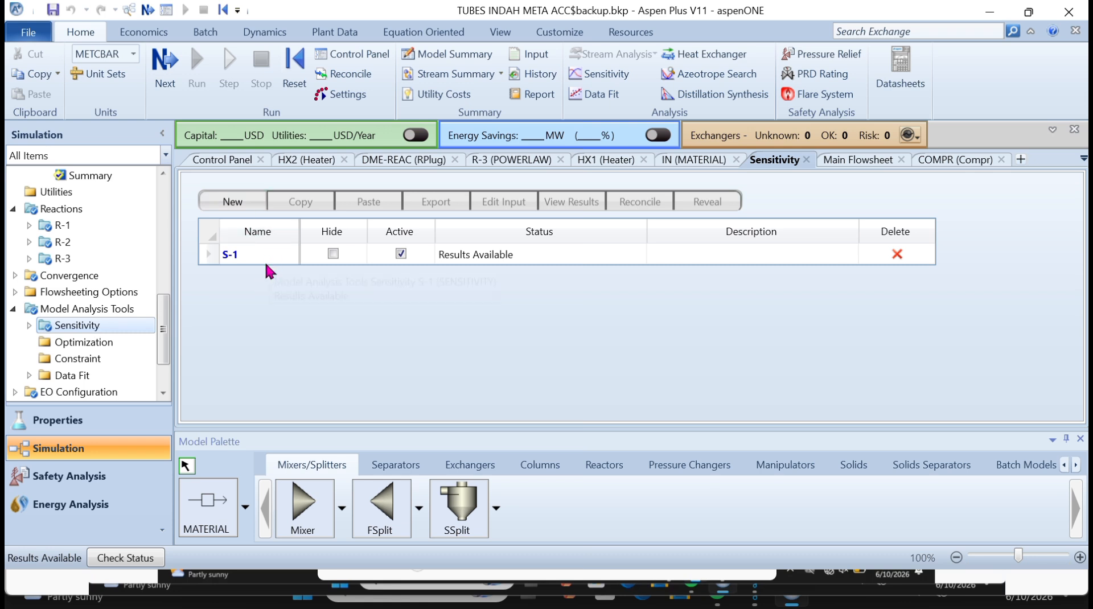
left_click(31, 325)
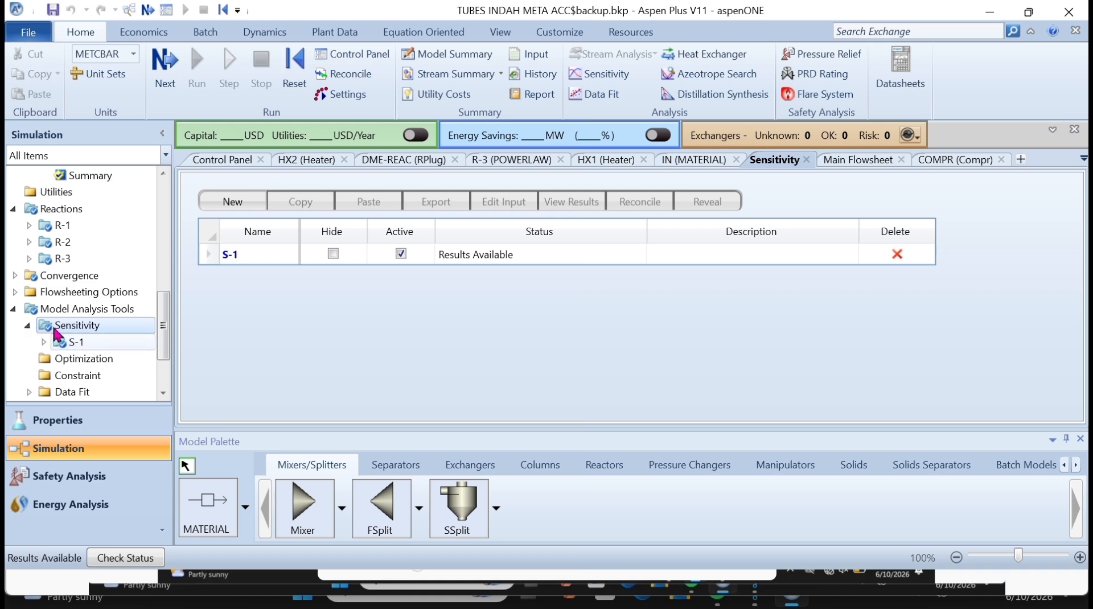
double_click(62, 342)
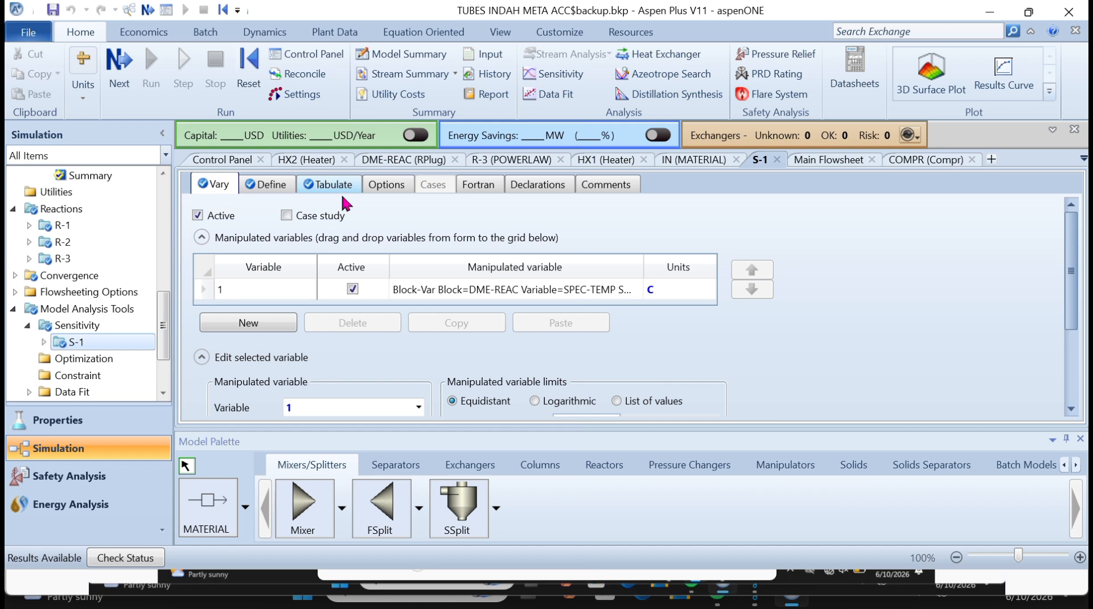
left_click(353, 289)
scroll(350, 284, "down", 3)
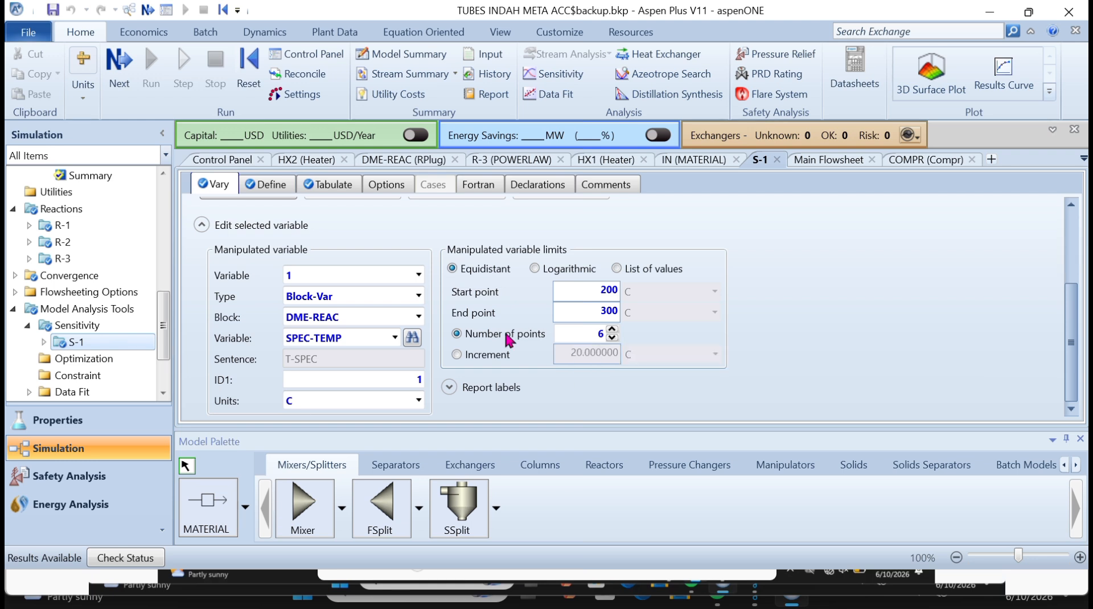
Step: Review the definitions of the sampled variables XCO, XCO2, YDME and YMEOH in sensitivity S-1
left_click(271, 185)
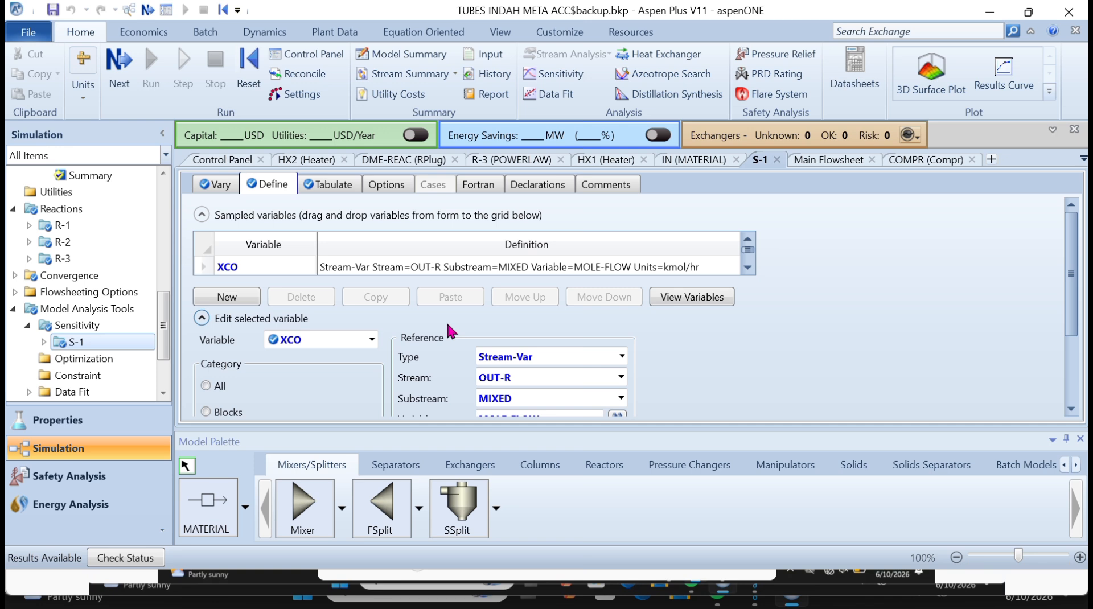
scroll(450, 330, "down", 3)
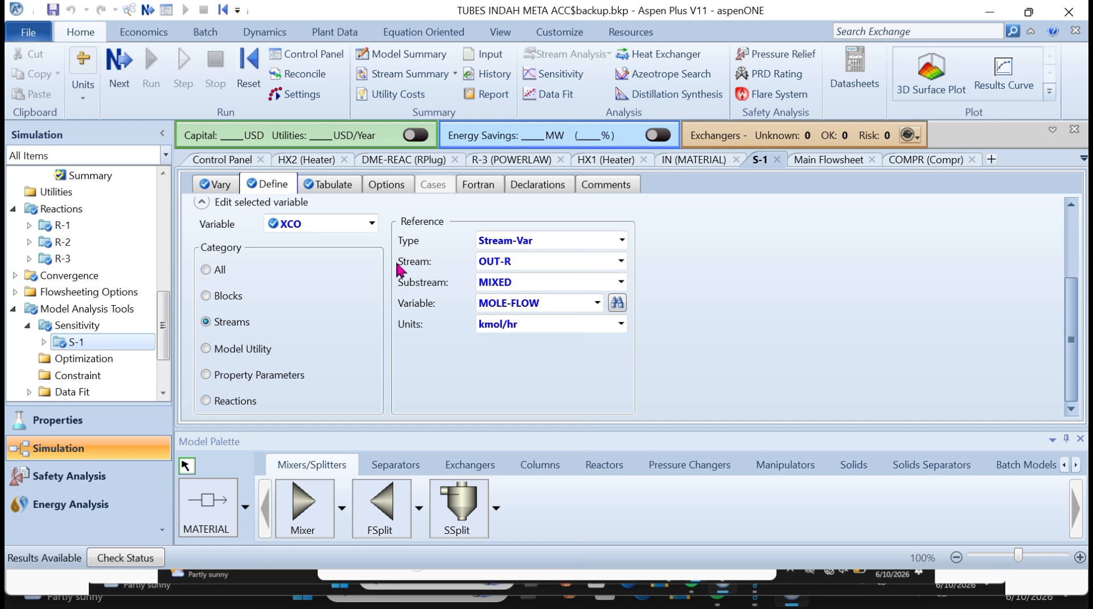
left_click(372, 224)
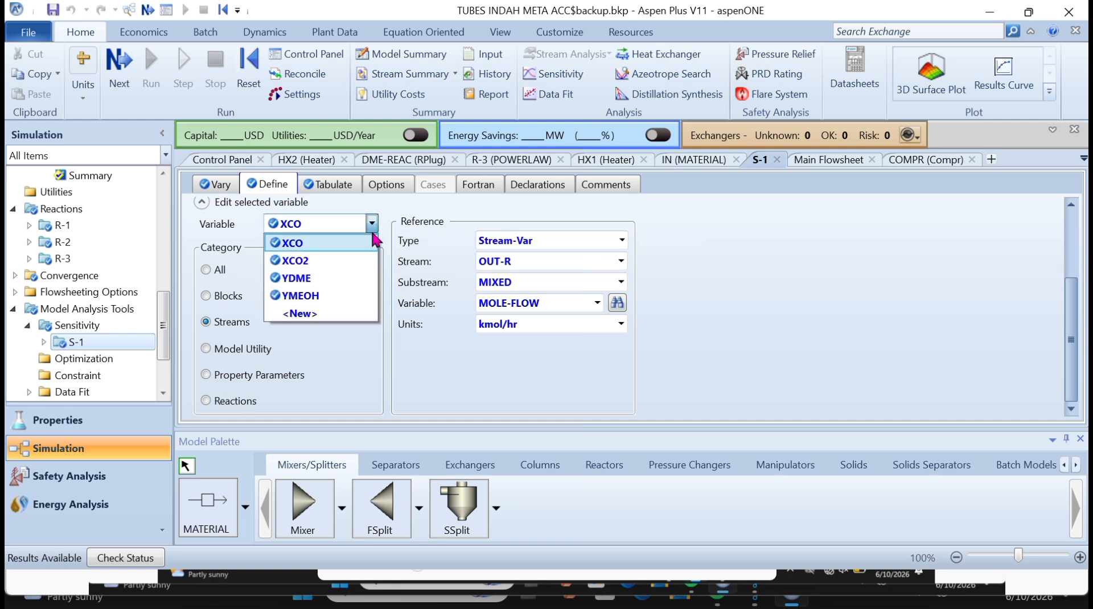
left_click(358, 261)
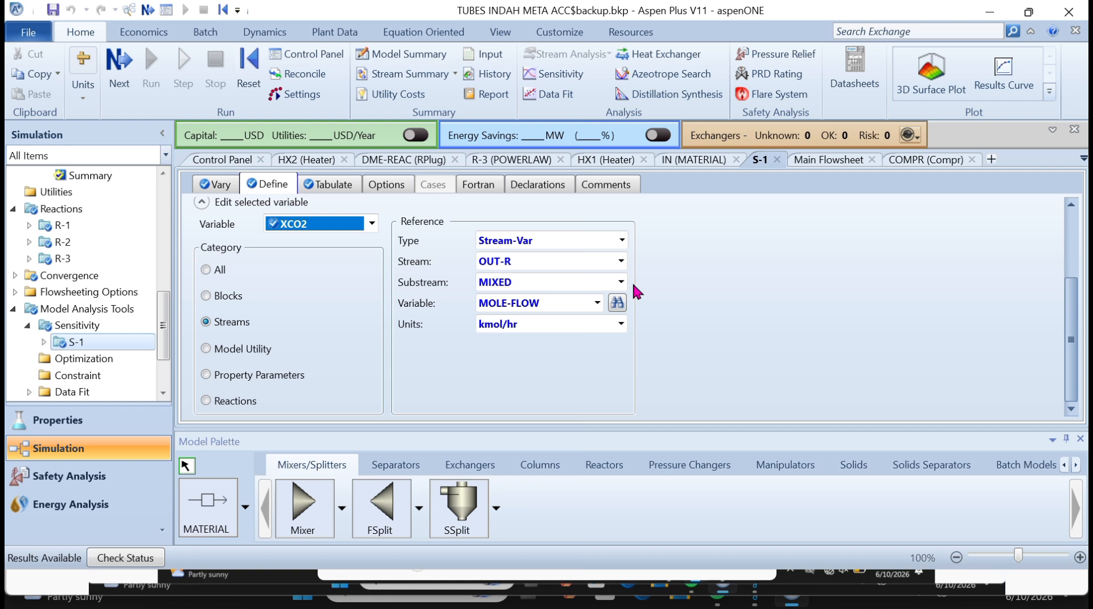
left_click(372, 223)
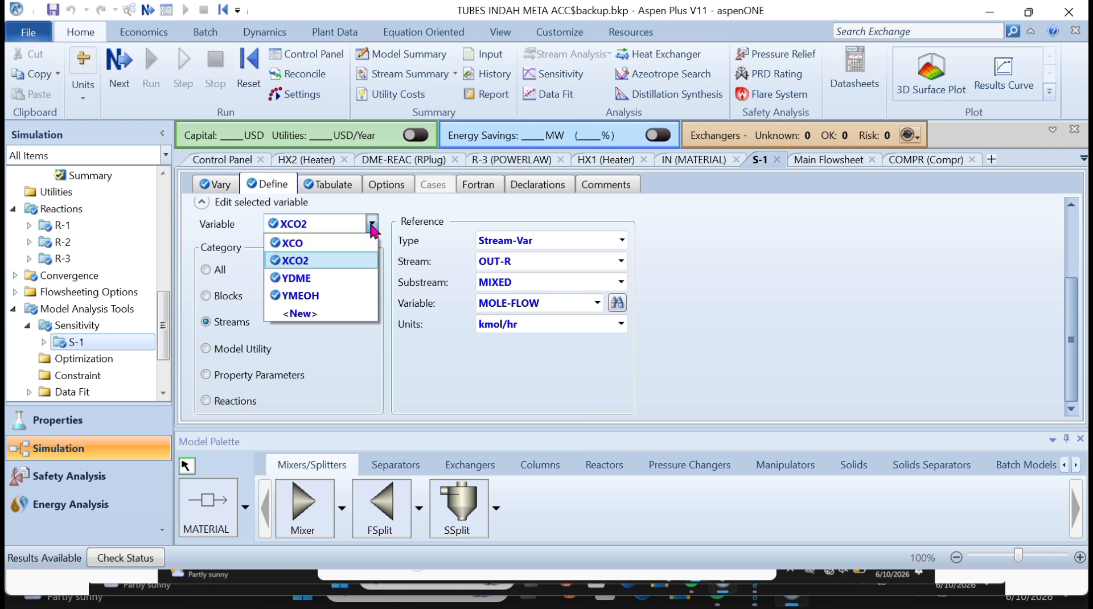
left_click(341, 278)
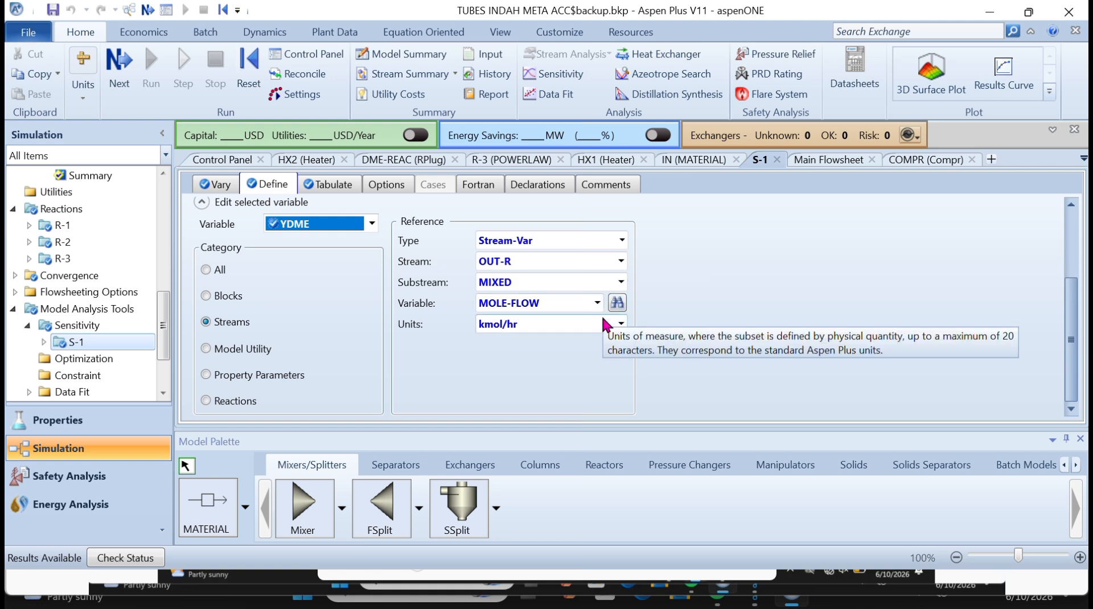
left_click(372, 224)
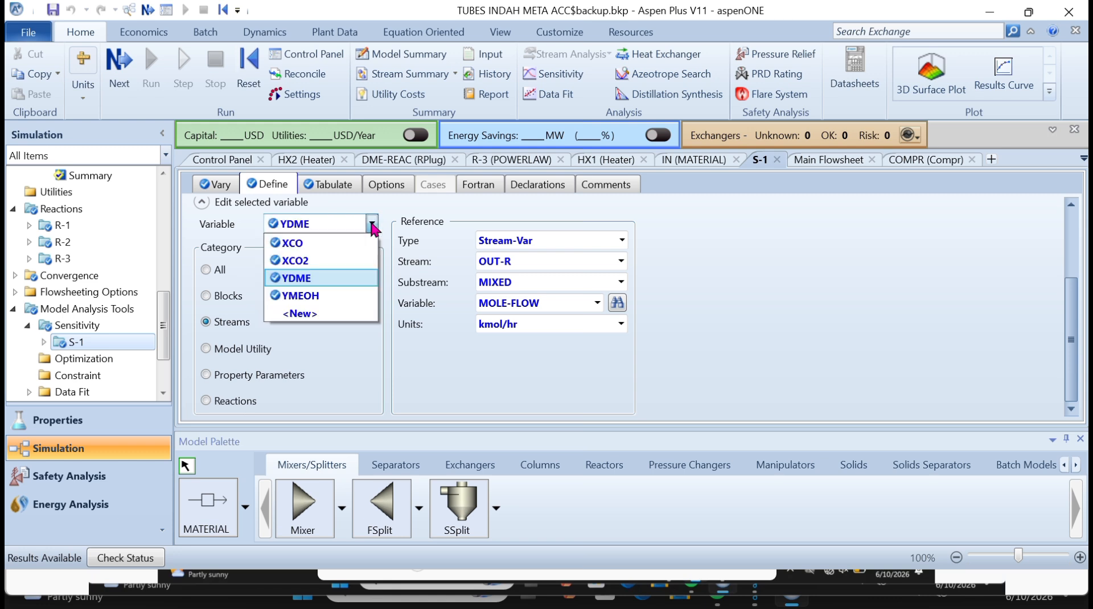
left_click(331, 300)
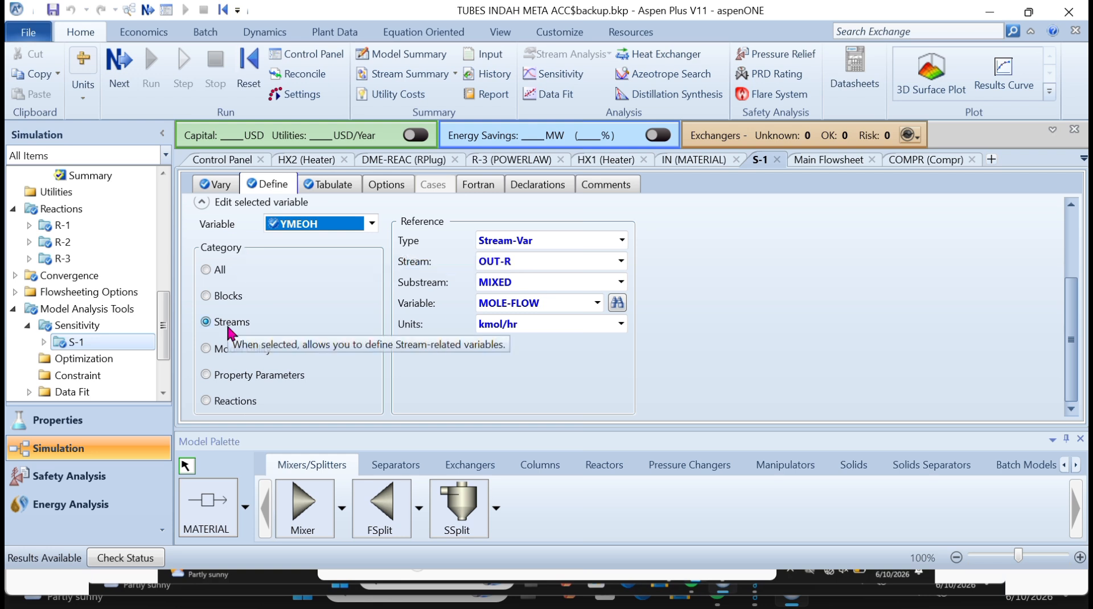
Step: Check the tabulated variables of sensitivity S-1 and view its results summary table
left_click(339, 185)
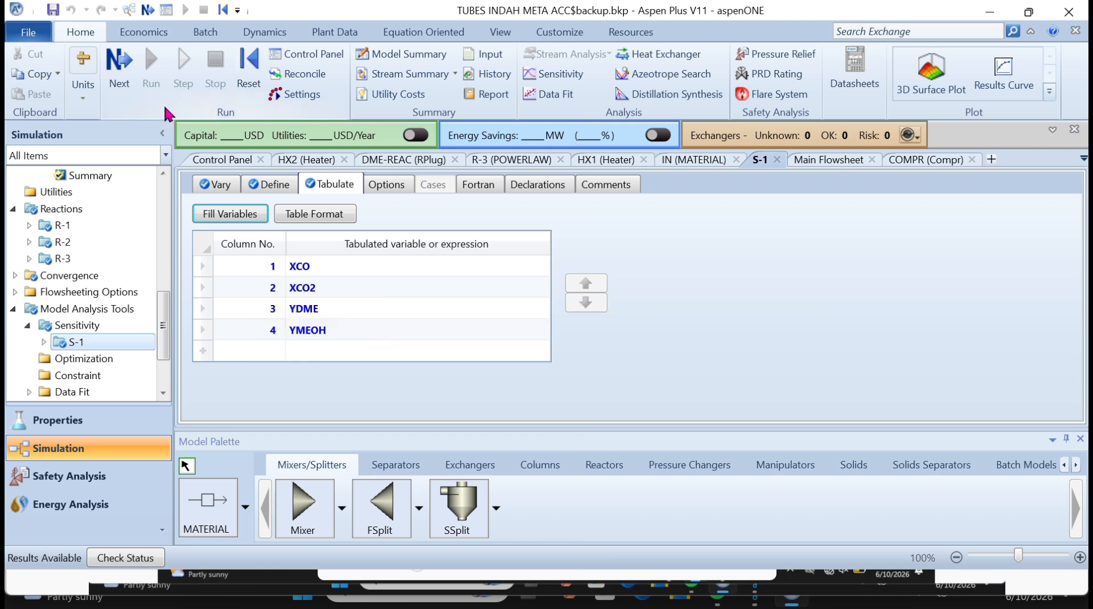
left_click(46, 342)
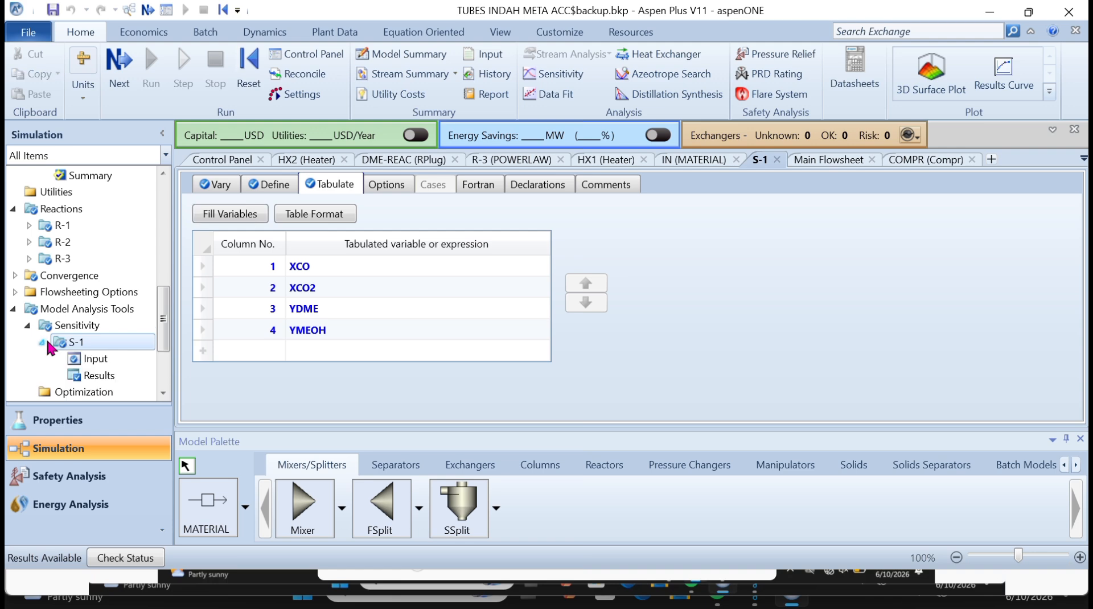
left_click(97, 376)
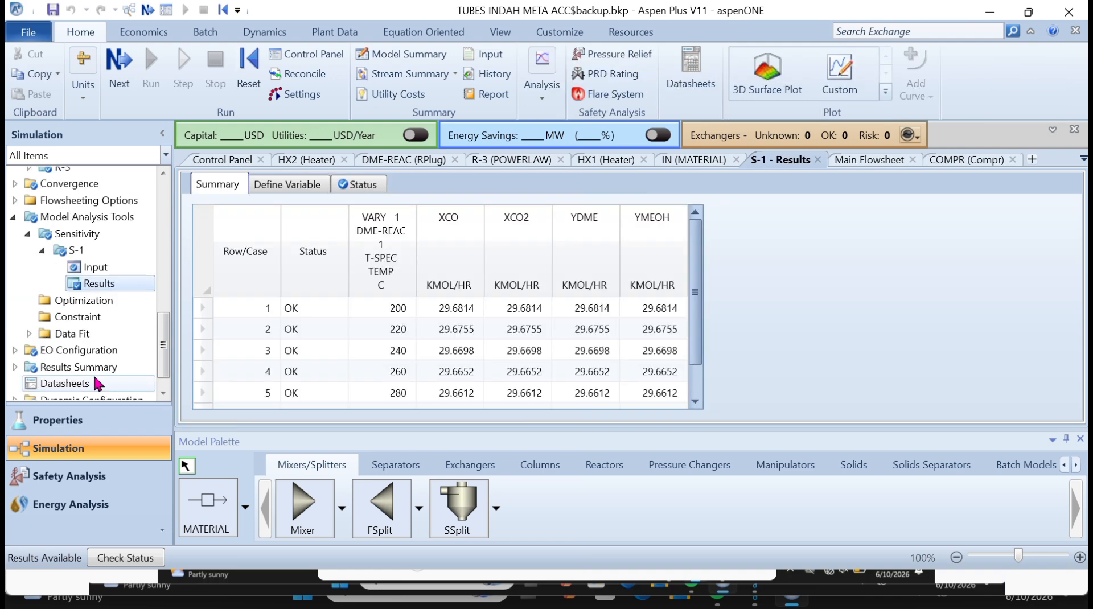